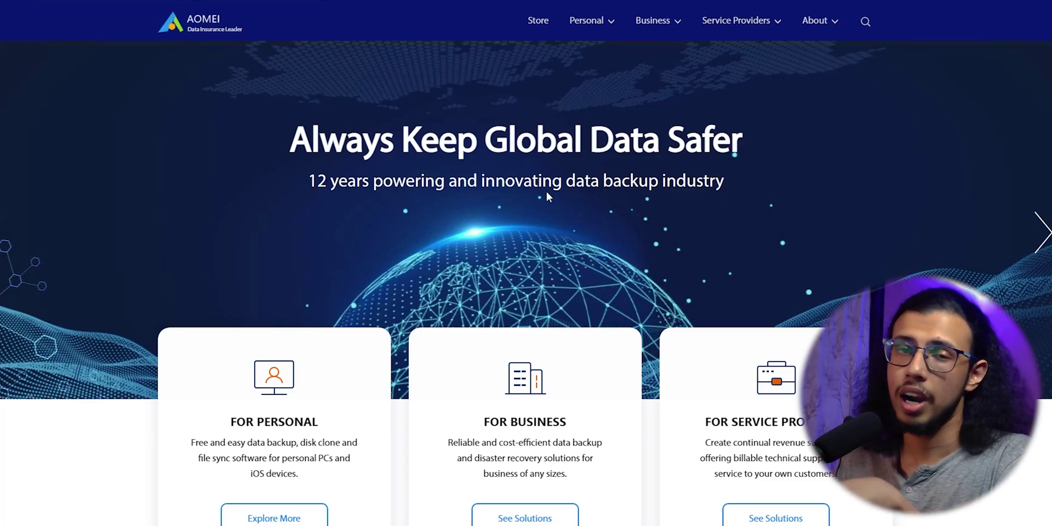
# Step: Open the For Personal backup page, review the Standard and Professional edition cards, and highlight MBackupper
pyautogui.scroll(-3, 554, 202)
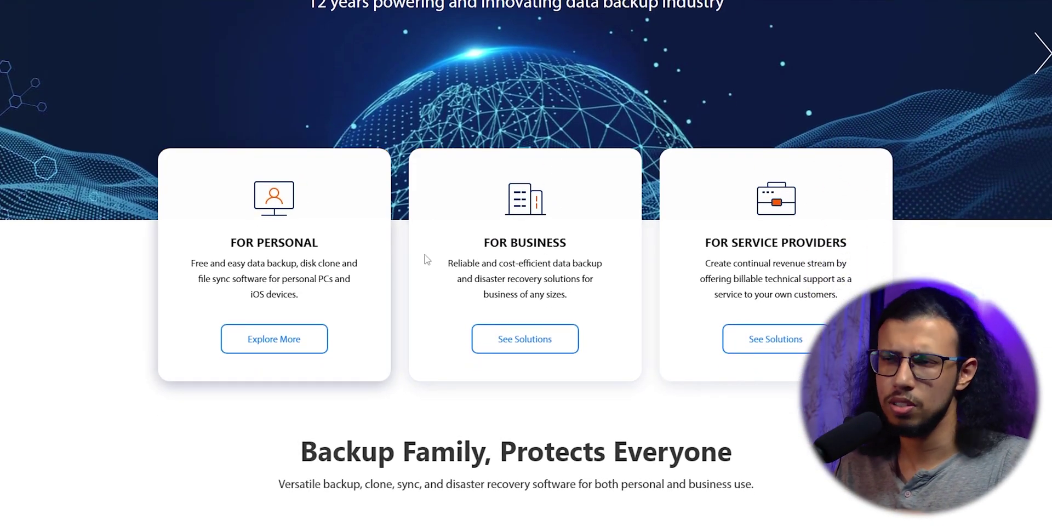
pyautogui.click(281, 342)
pyautogui.scroll(-1, 280, 346)
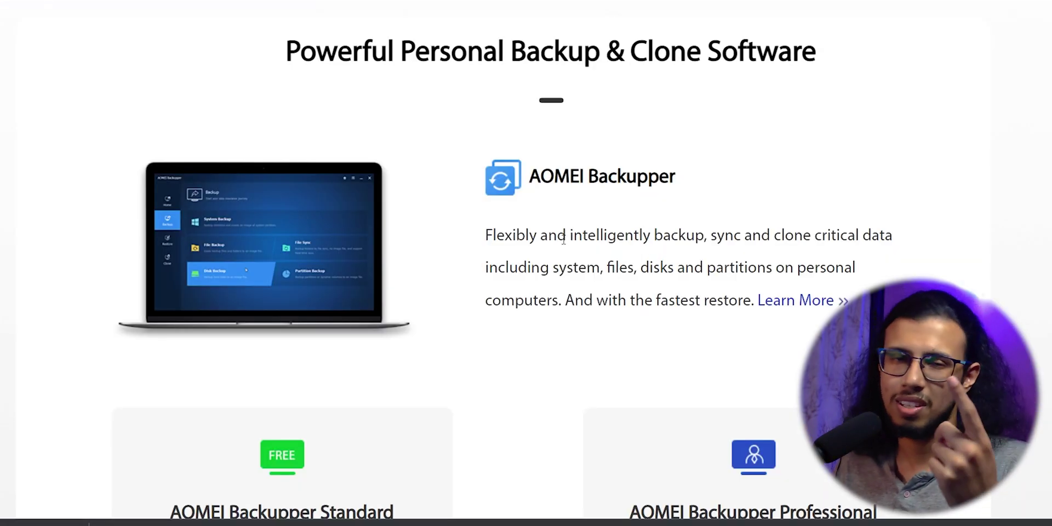
pyautogui.scroll(-1, 564, 239)
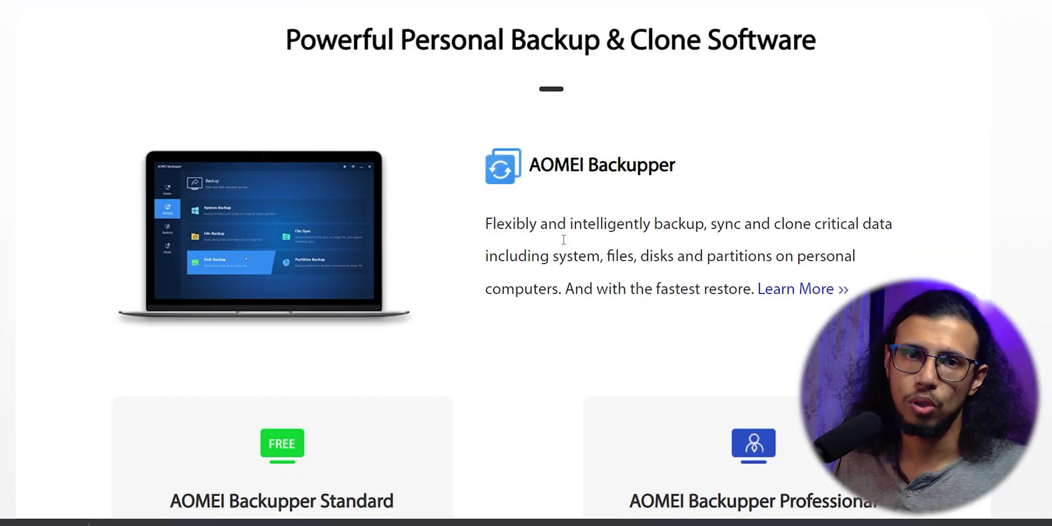
pyautogui.scroll(-3, 563, 239)
pyautogui.scroll(-2, 563, 240)
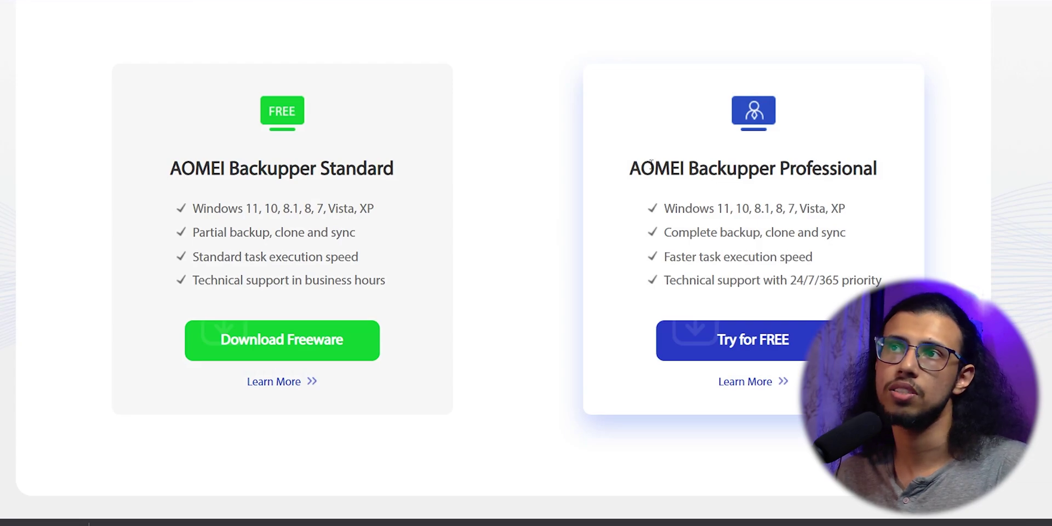
pyautogui.scroll(-4, 364, 205)
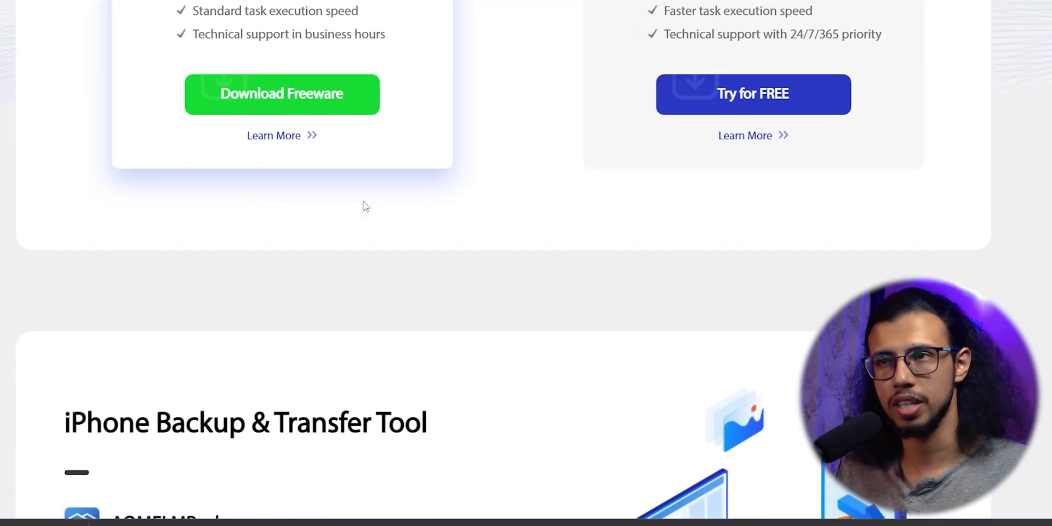
pyautogui.scroll(-5, 364, 205)
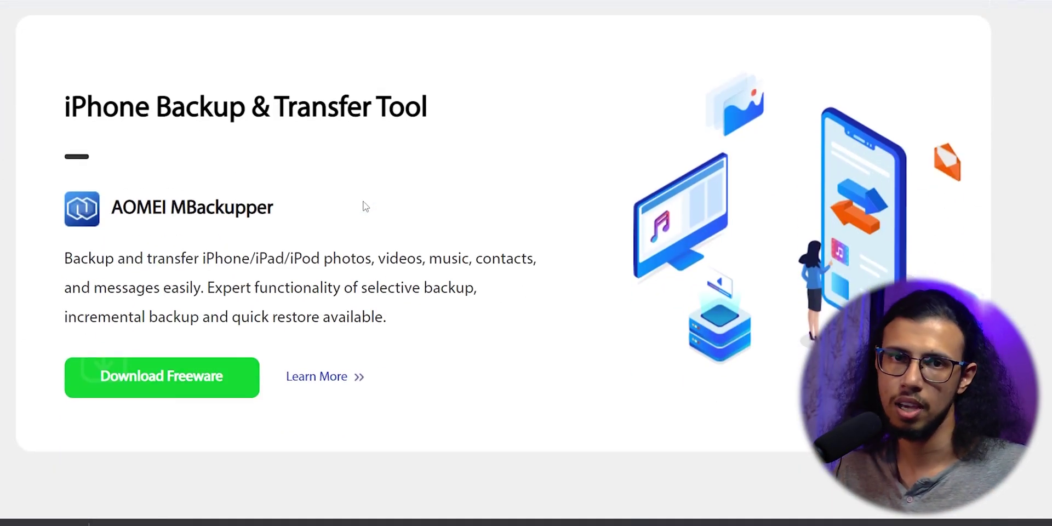
pyautogui.doubleClick(178, 207)
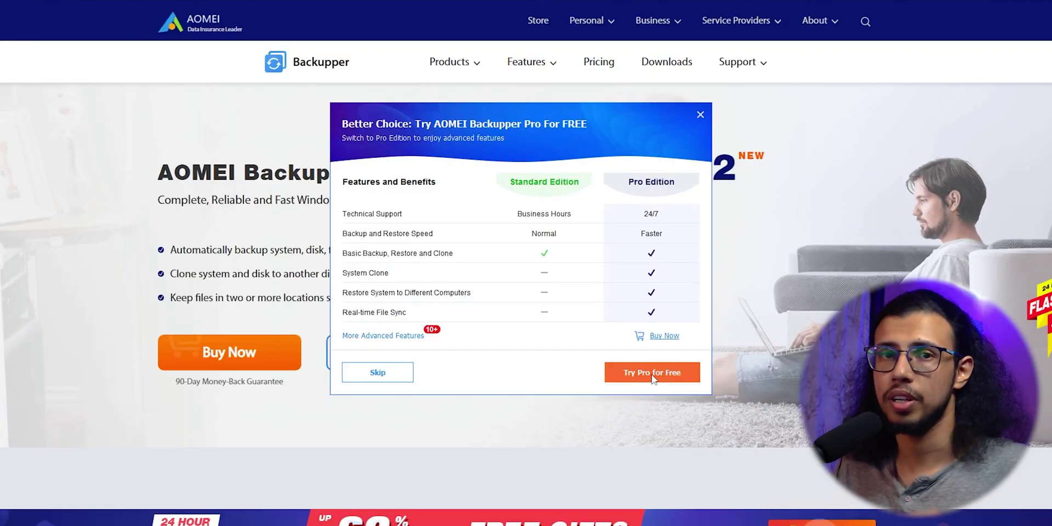
# Step: Decline the Try Pro for Free offer and start installing AOMEI Backupper Standard
pyautogui.click(377, 373)
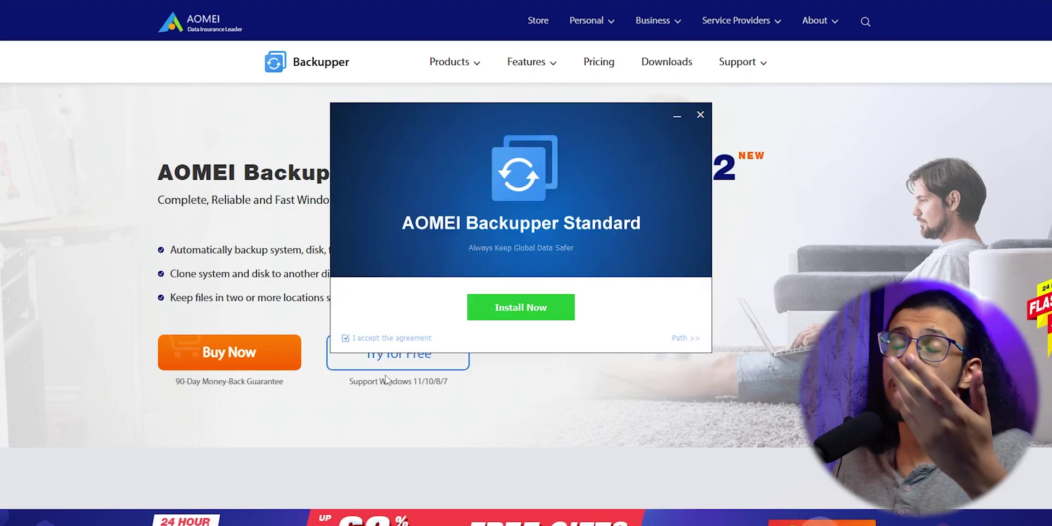
pyautogui.click(522, 309)
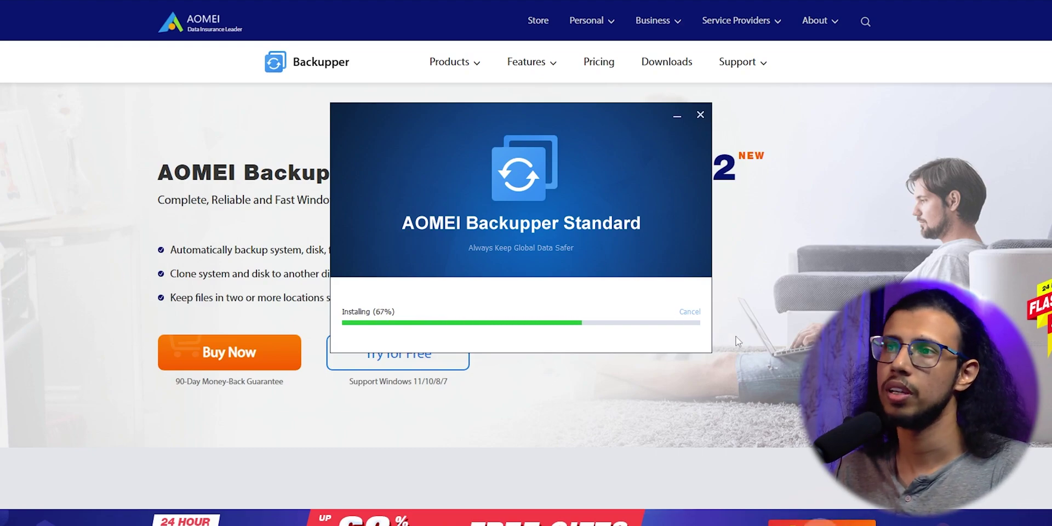
# Step: Scroll the Standard, Professional and Workstation pricing table's backup rows, then expand the Sync comparison rows
pyautogui.scroll(-5, 551, 189)
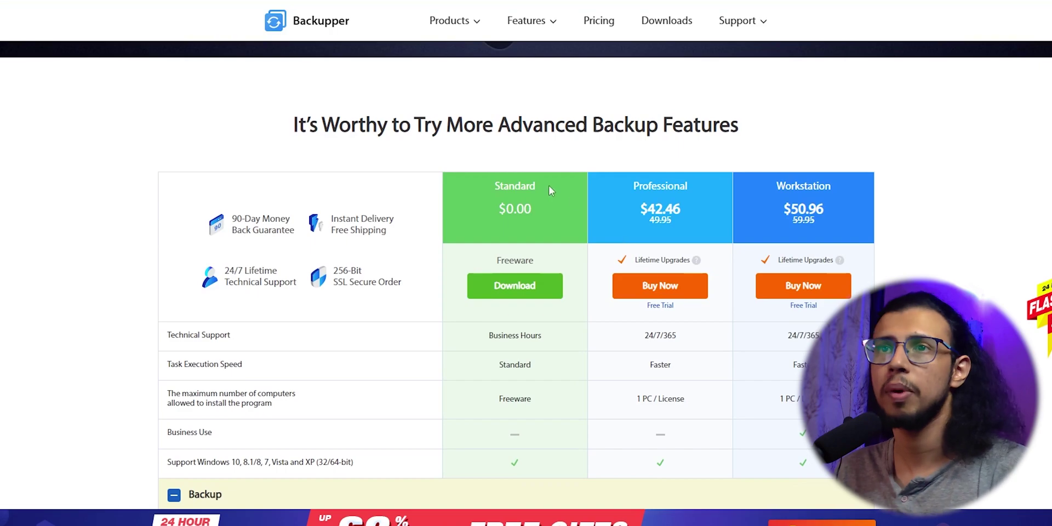
pyautogui.scroll(-2, 603, 243)
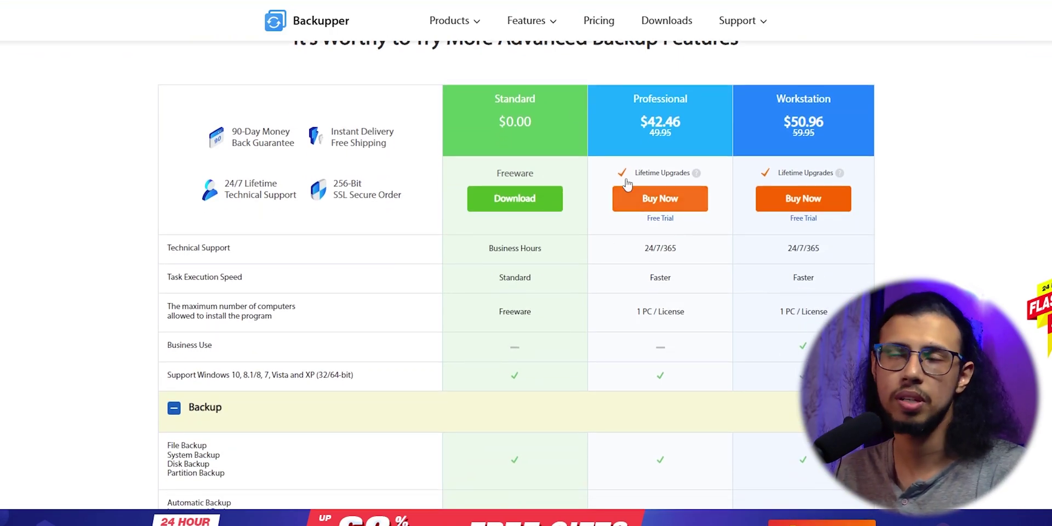
pyautogui.scroll(-1, 658, 315)
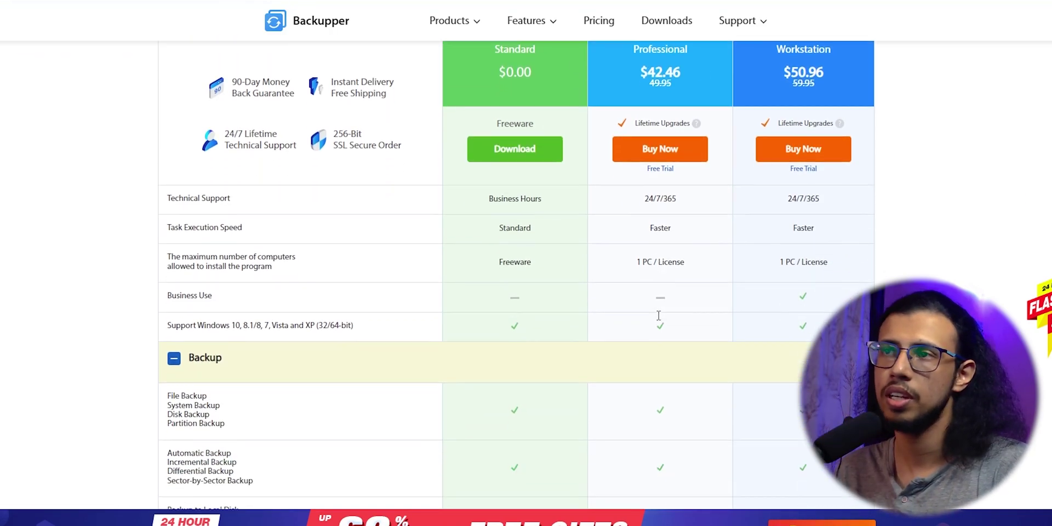
pyautogui.scroll(1, 658, 315)
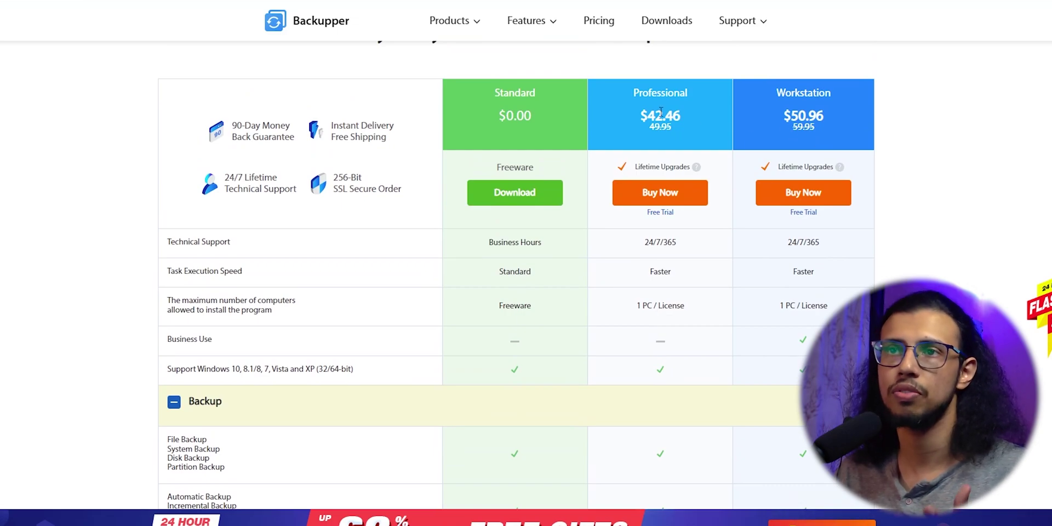
pyautogui.scroll(-2, 303, 331)
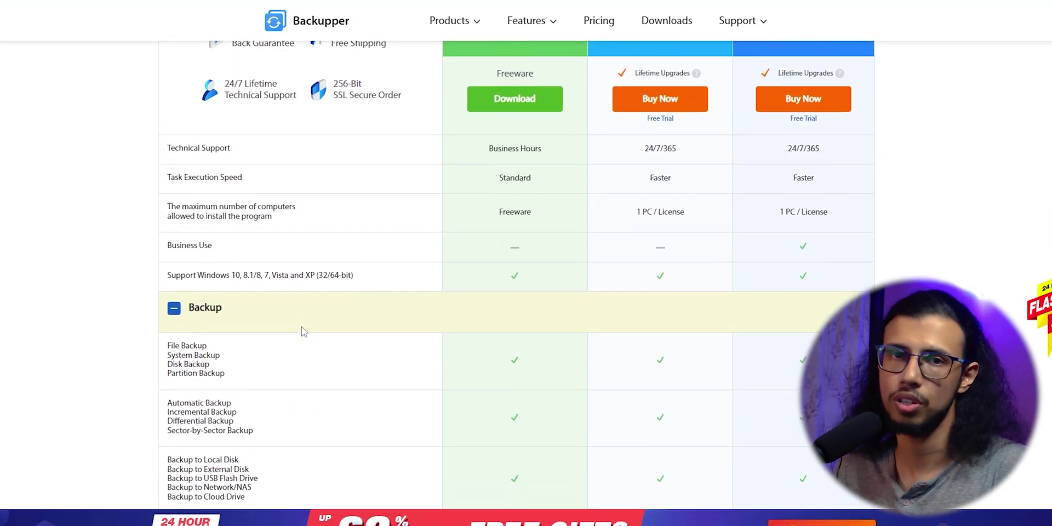
pyautogui.scroll(-5, 644, 288)
pyautogui.scroll(-2, 645, 288)
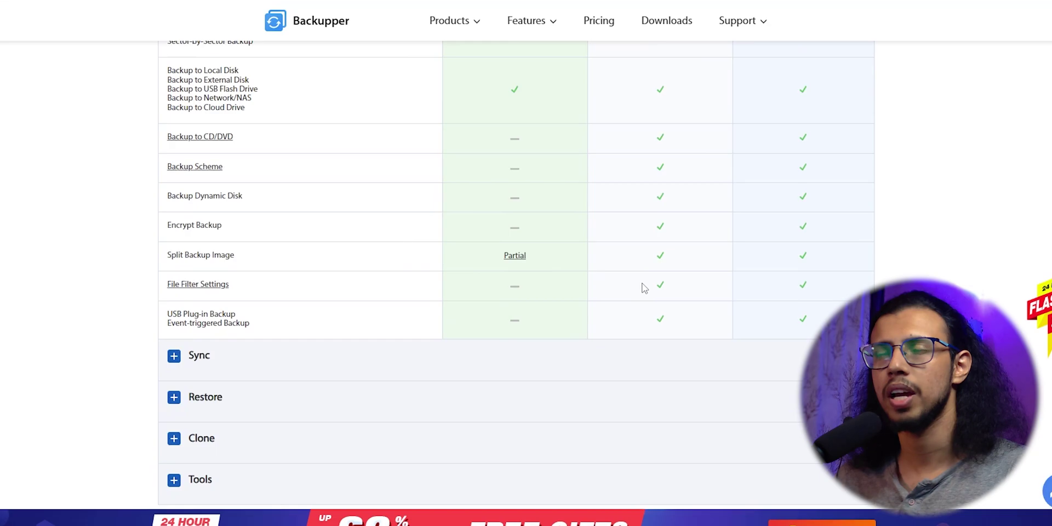
pyautogui.scroll(3, 644, 288)
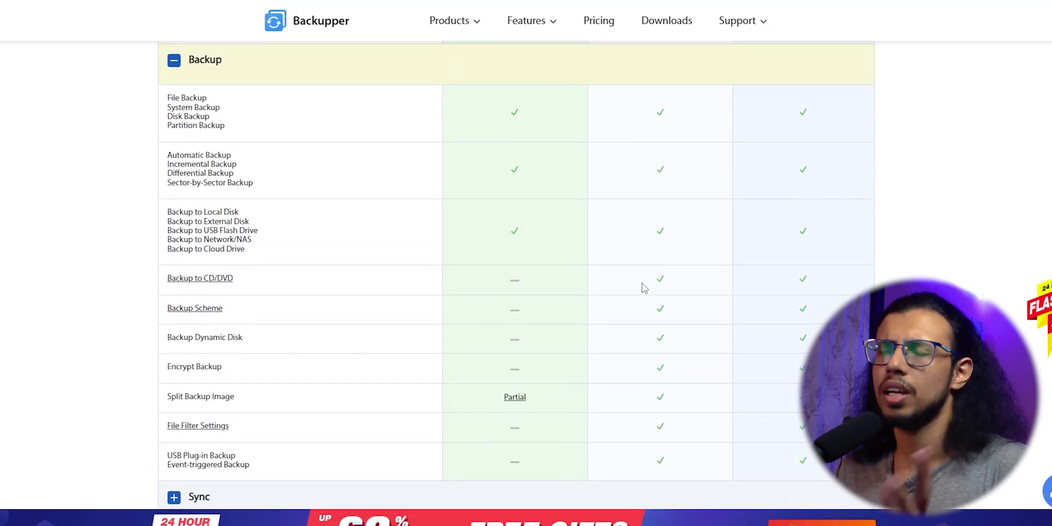
pyautogui.scroll(-5, 644, 288)
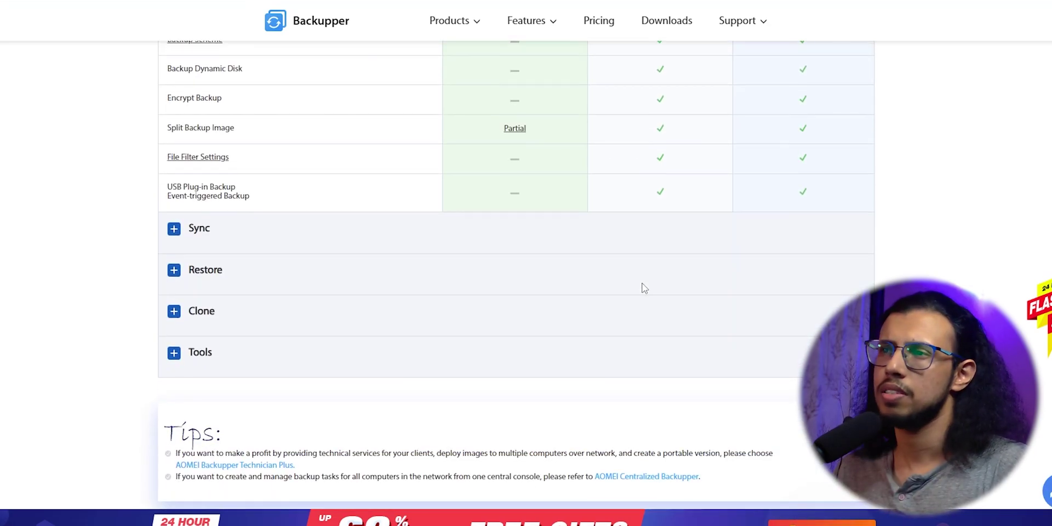
pyautogui.click(179, 234)
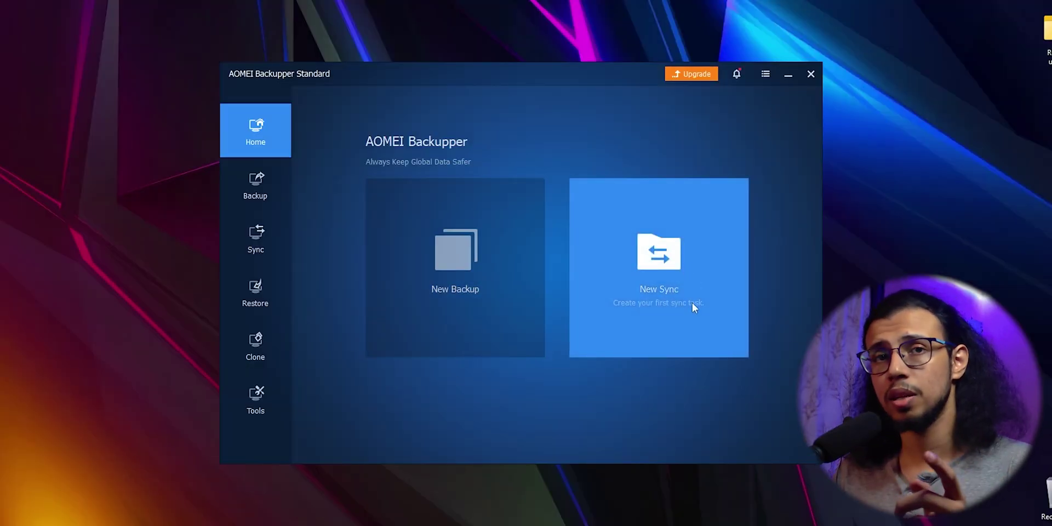
# Step: Preview the Backup, Sync, Restore and Clone pages in turn from the sidebar
pyautogui.click(271, 193)
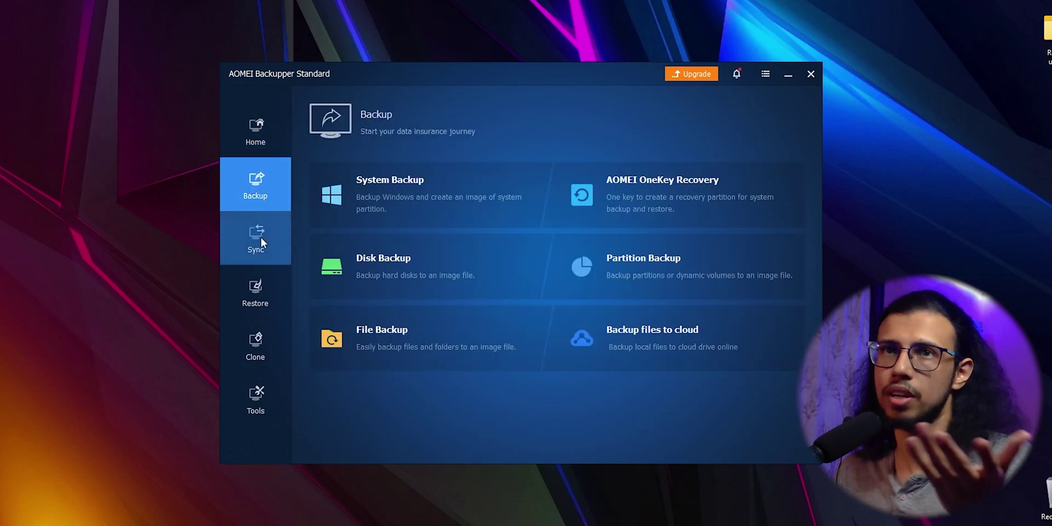
pyautogui.click(261, 241)
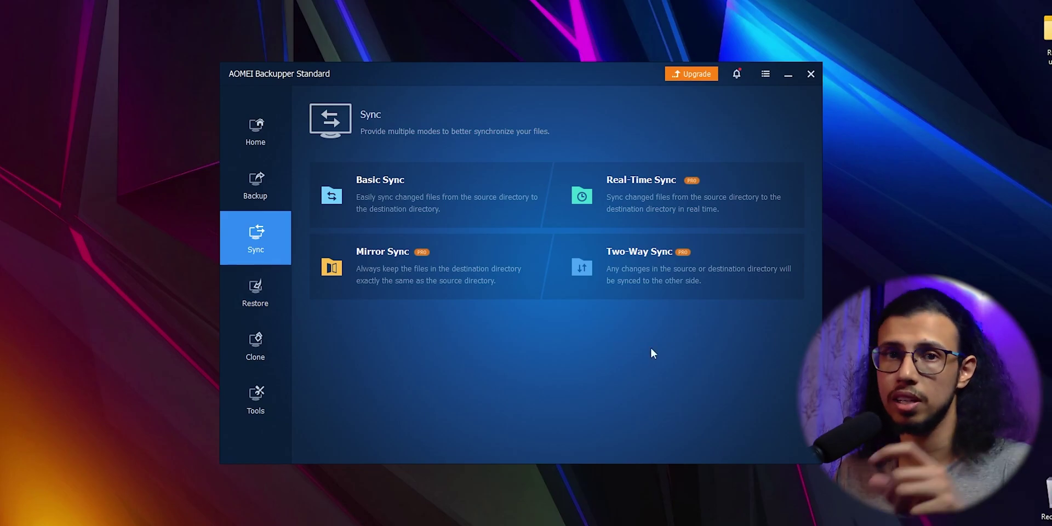
pyautogui.click(261, 285)
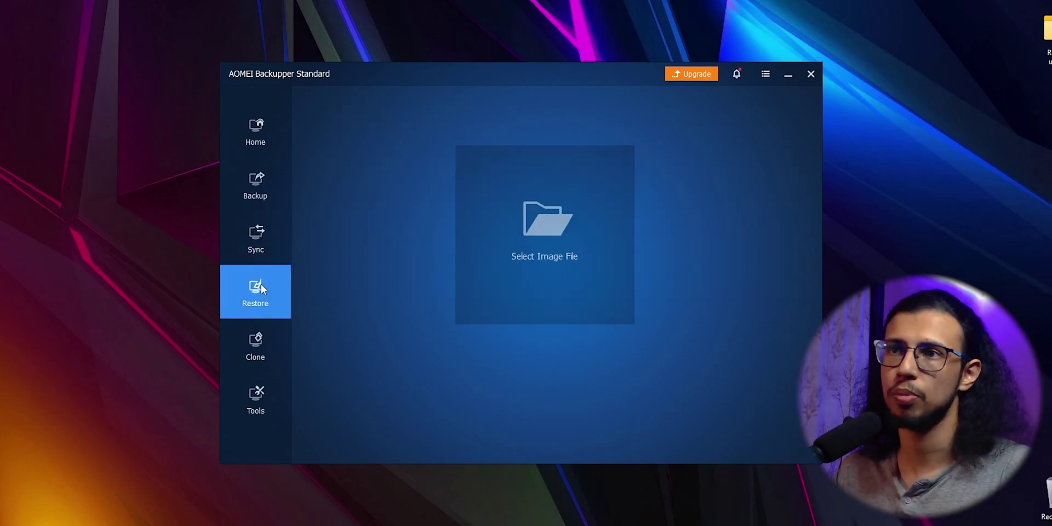
pyautogui.click(262, 342)
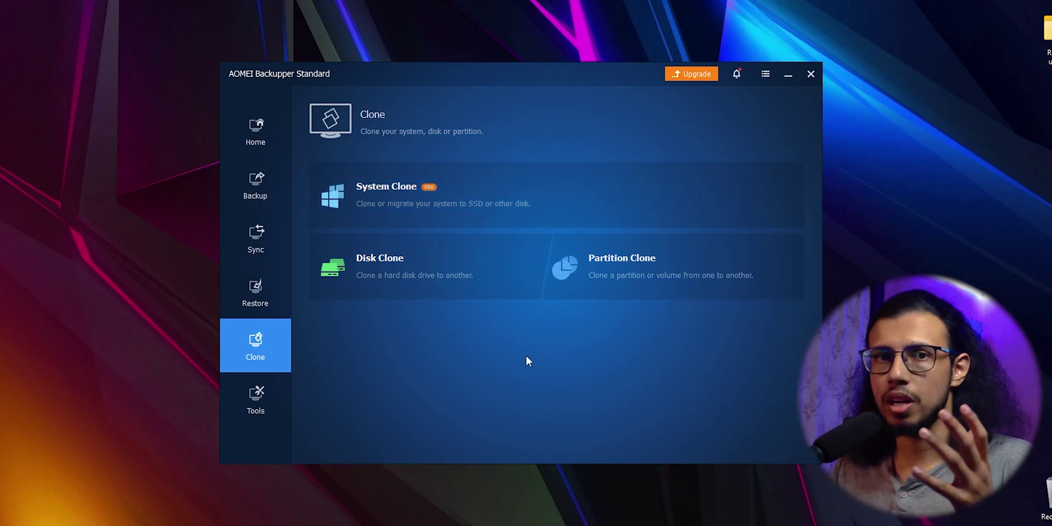
# Step: Show the Tools section's Common Tools grid of utilities
pyautogui.click(259, 403)
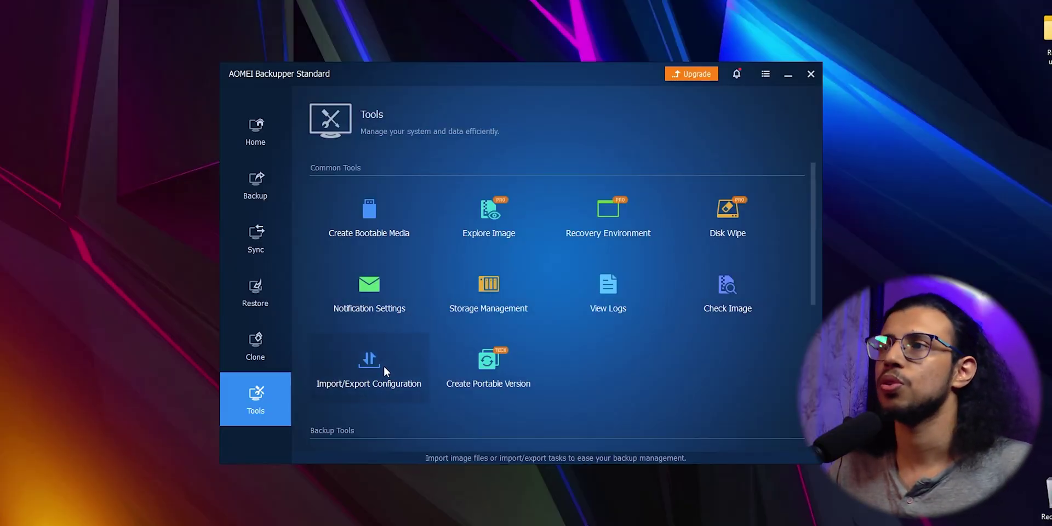
pyautogui.click(378, 227)
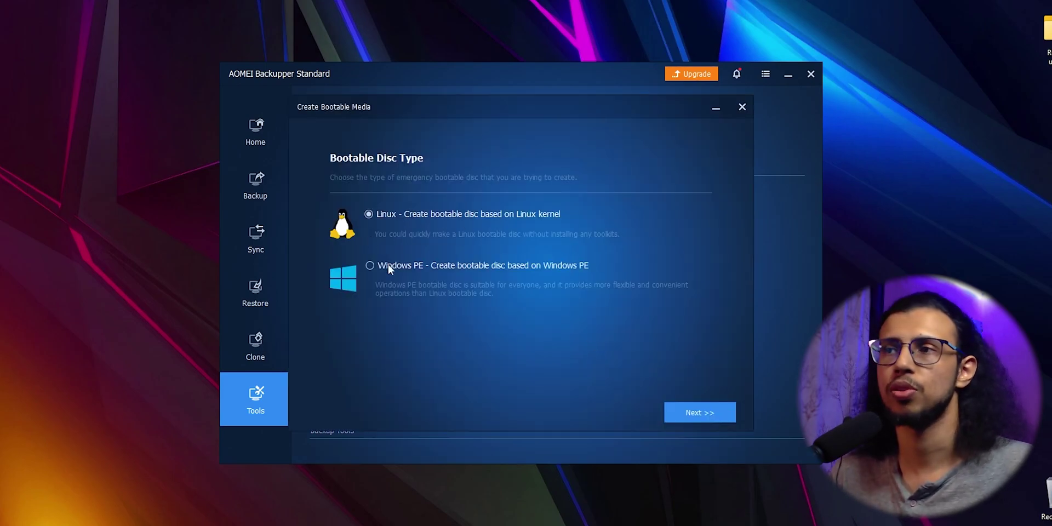
pyautogui.click(370, 266)
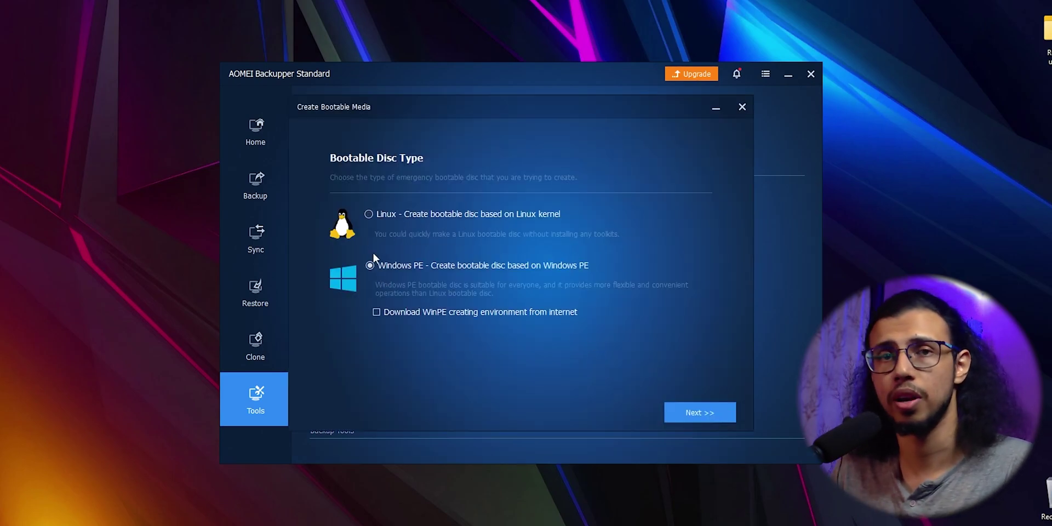
pyautogui.click(368, 213)
pyautogui.moveTo(419, 105)
pyautogui.mouseDown()
pyautogui.moveTo(467, 123)
pyautogui.moveTo(672, 141)
pyautogui.moveTo(624, 112)
pyautogui.mouseUp()
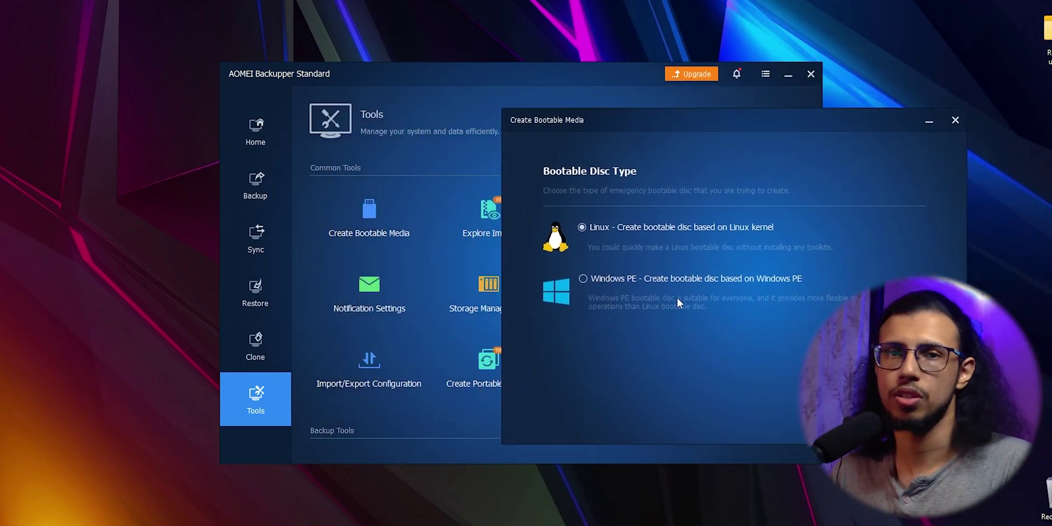
pyautogui.click(581, 279)
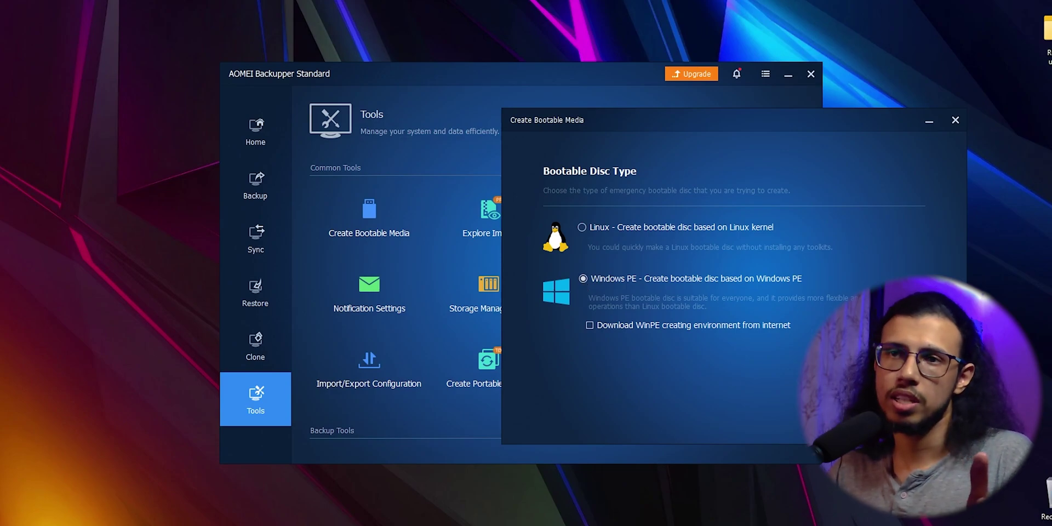
pyautogui.click(591, 324)
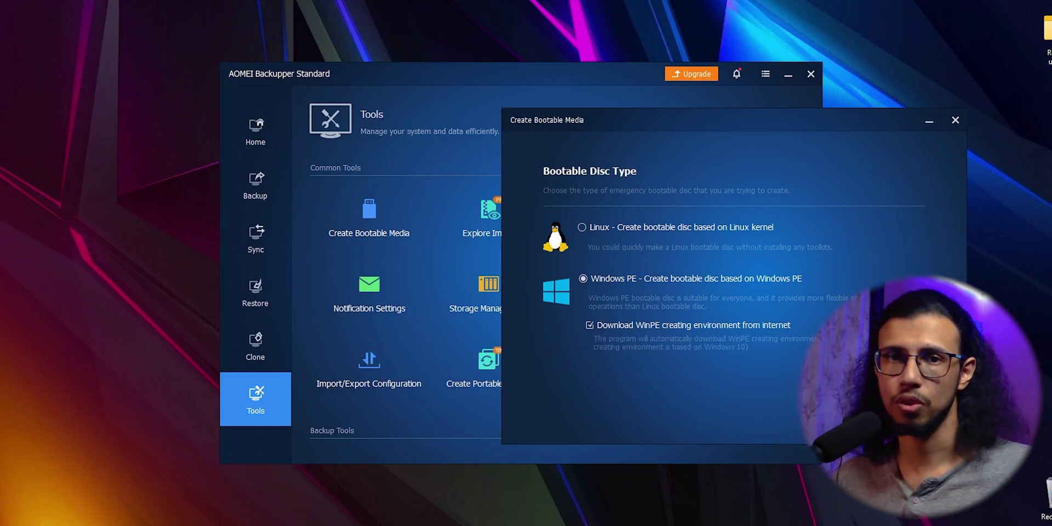
pyautogui.click(954, 121)
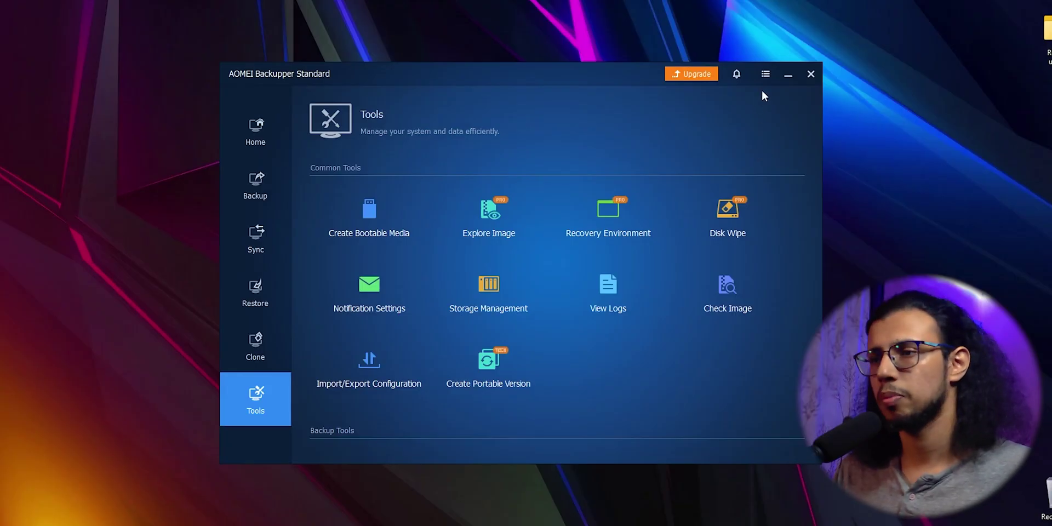
# Step: Register a license code from the main menu to upgrade to AOMEI Backupper Professional
pyautogui.click(765, 73)
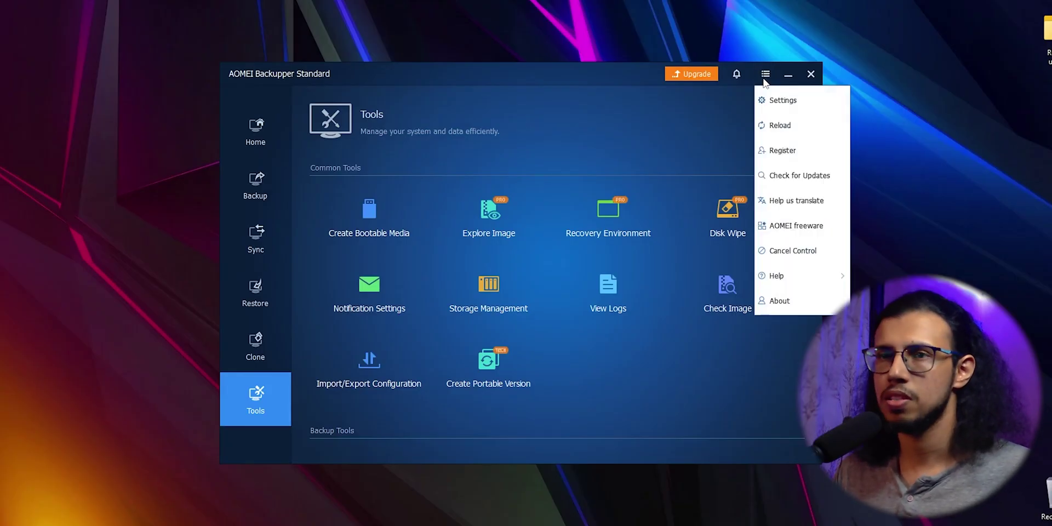
pyautogui.click(770, 151)
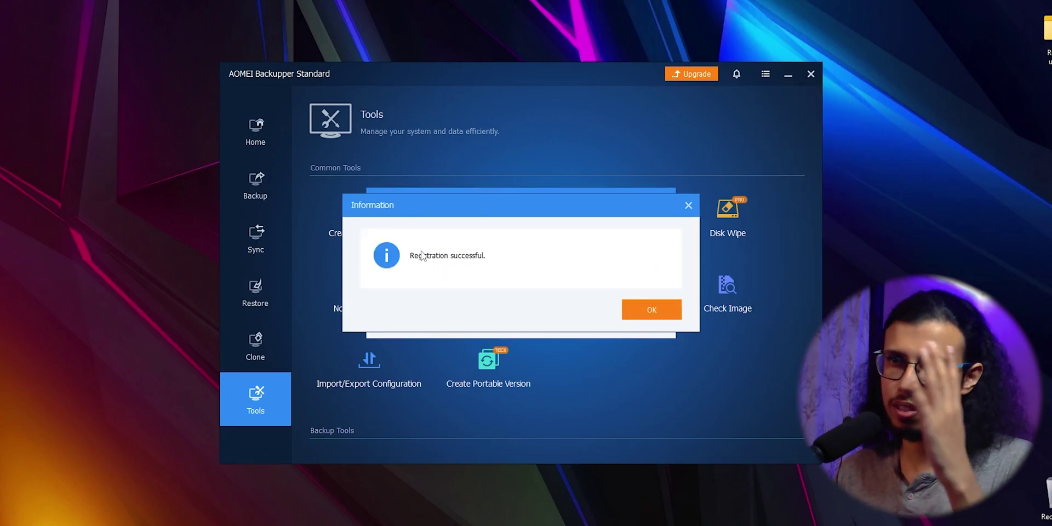
pyautogui.click(637, 305)
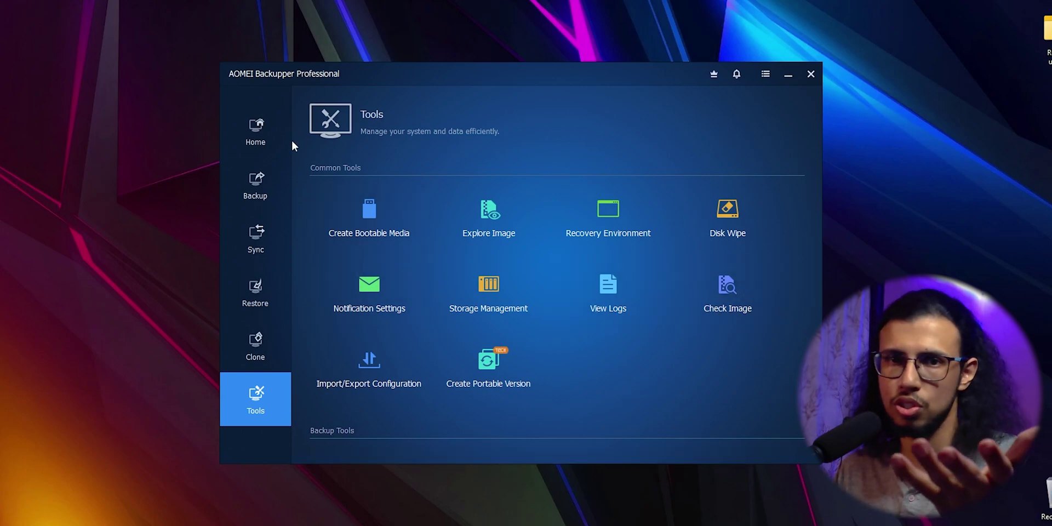
pyautogui.click(252, 303)
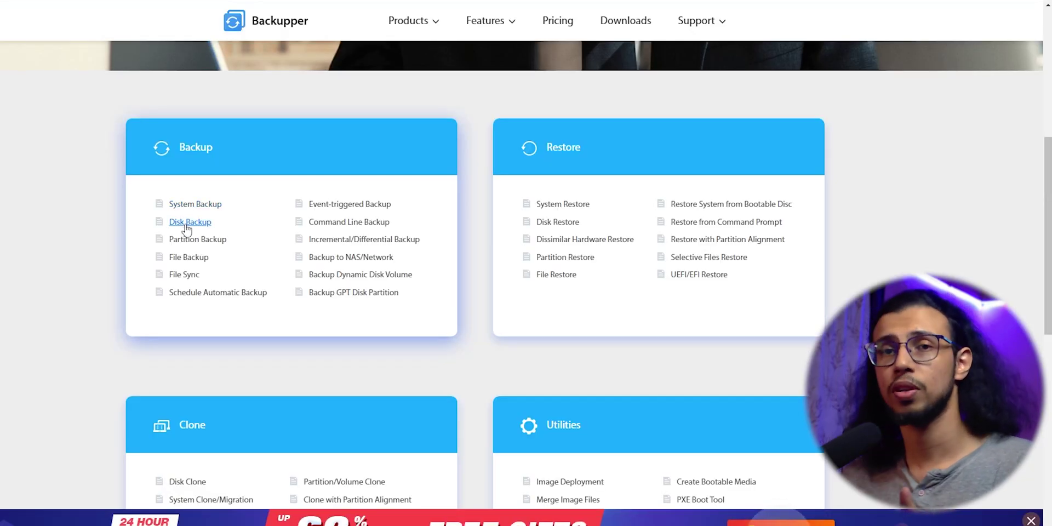
# Step: Scroll the Disk Backup restore guide down to Approach 2, restoring via Select Task
pyautogui.scroll(-2, 425, 234)
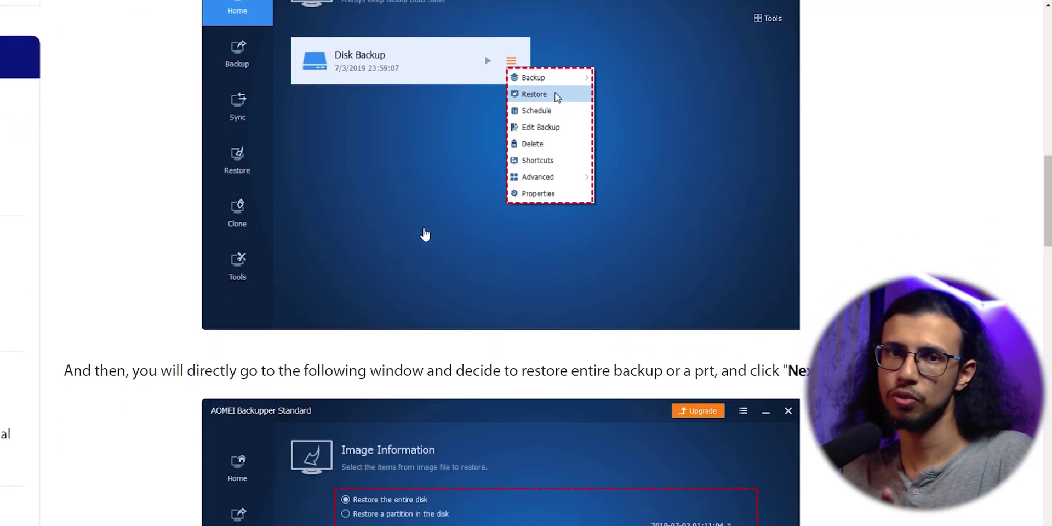
pyautogui.scroll(-2, 425, 234)
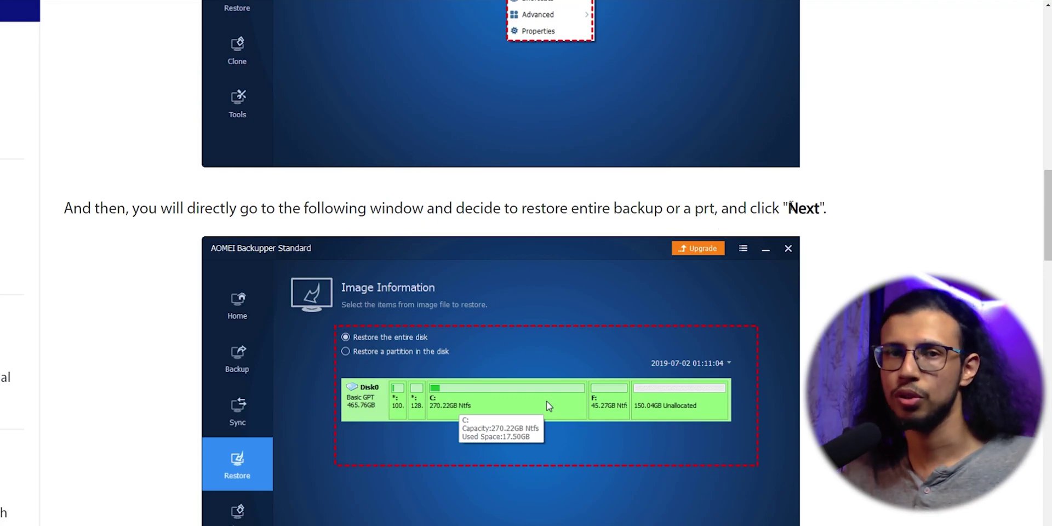
pyautogui.scroll(-5, 789, 203)
pyautogui.scroll(-2, 141, 290)
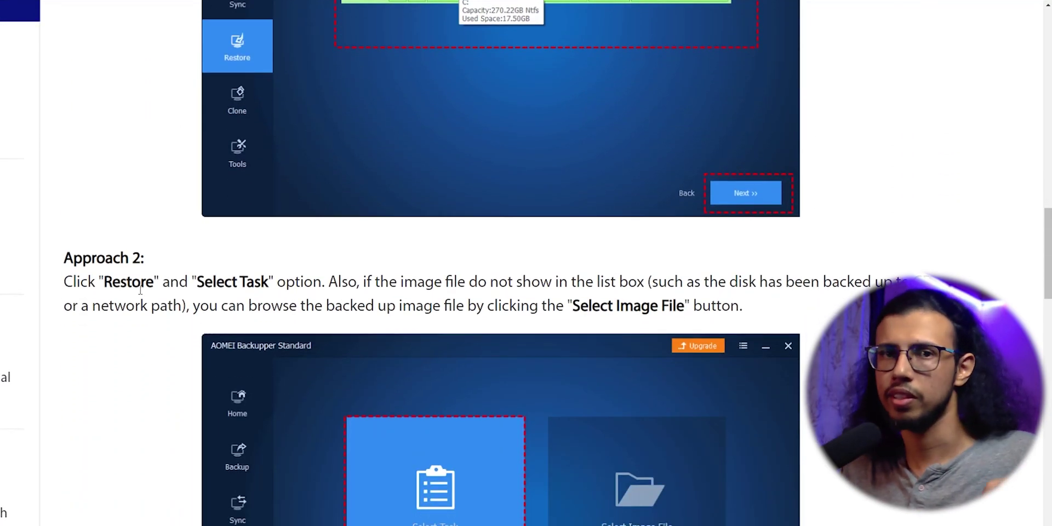